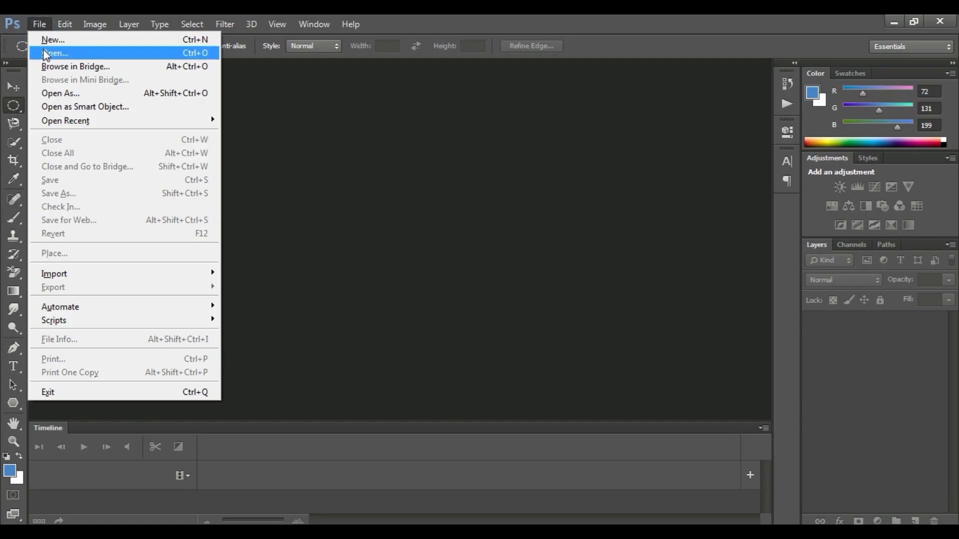
Open the File menu to begin opening an image
click(43, 49)
drag(581, 208, 582, 308)
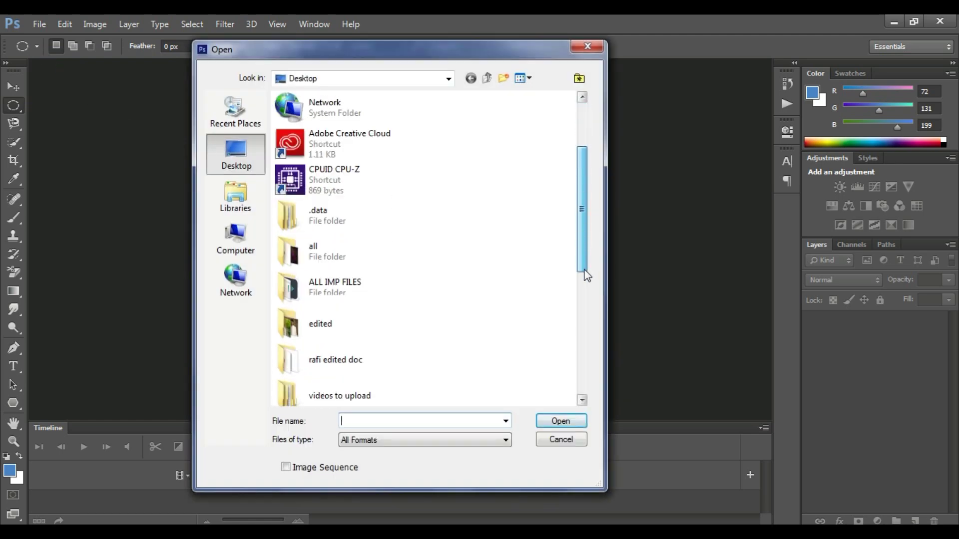
Open mens-hair-styles-32.jpg without raw adjustments, discarding its embedded profile
click(365, 368)
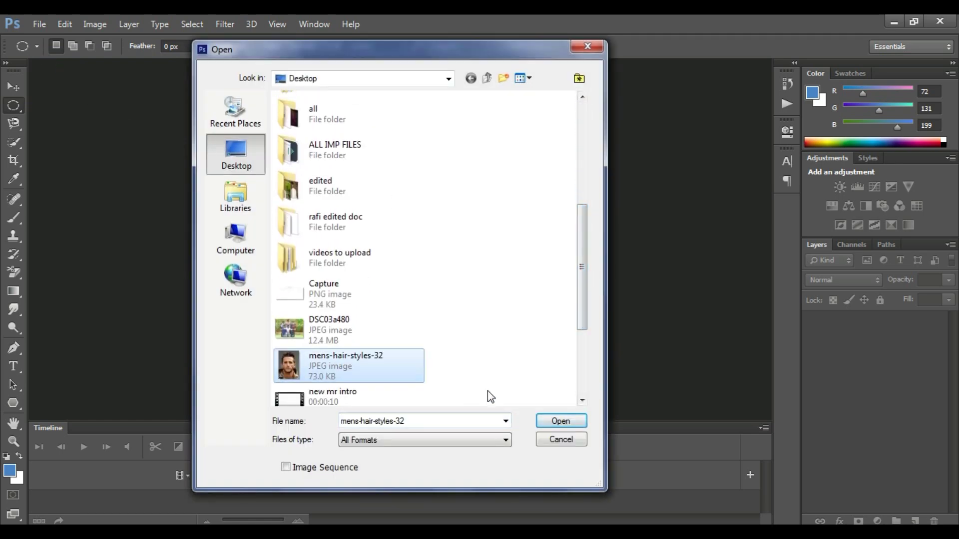
click(547, 418)
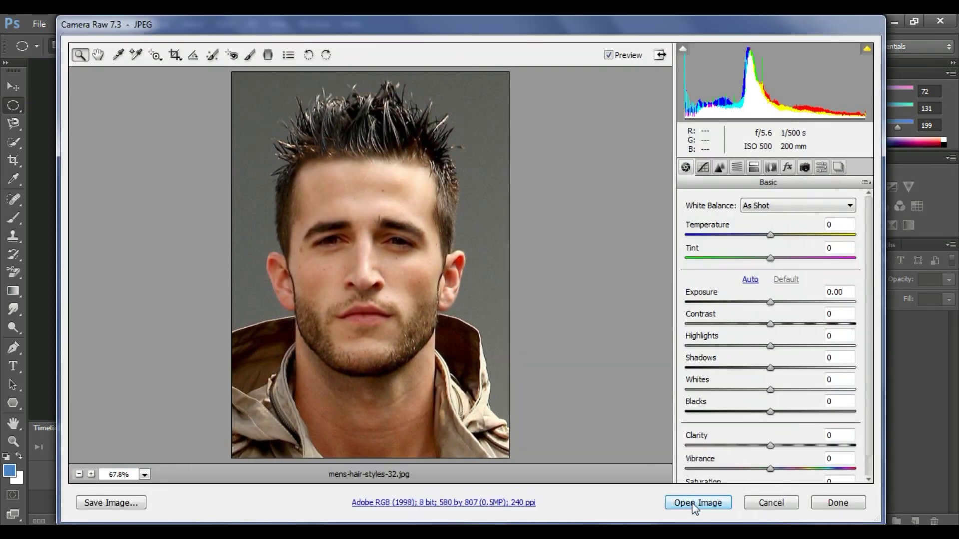
click(693, 503)
click(531, 309)
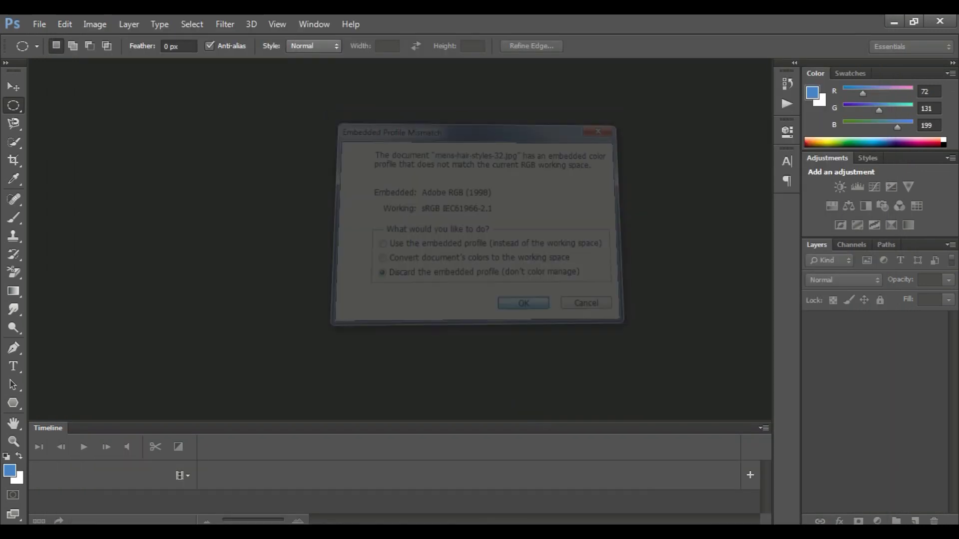
Fit the portrait in the window and convert the Background into editable Layer 0
click(13, 441)
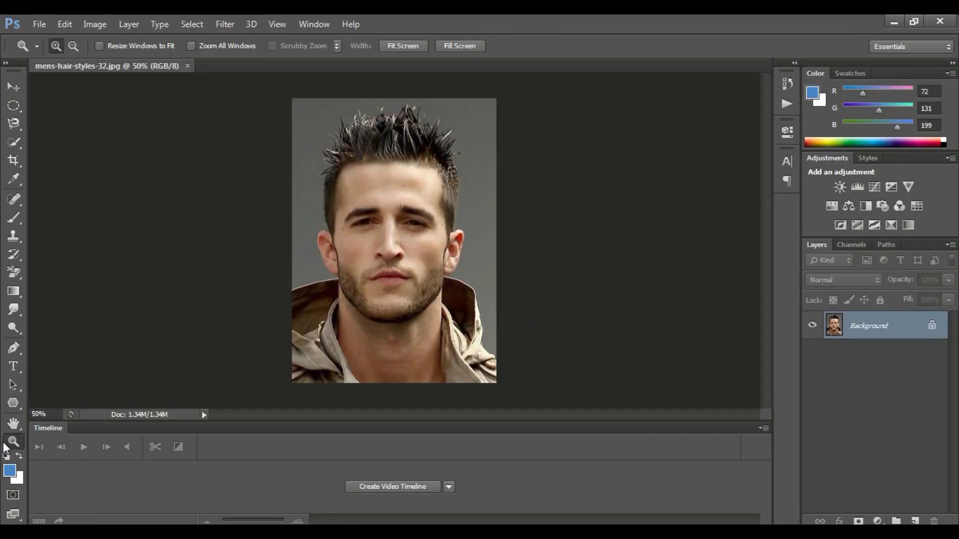
click(411, 50)
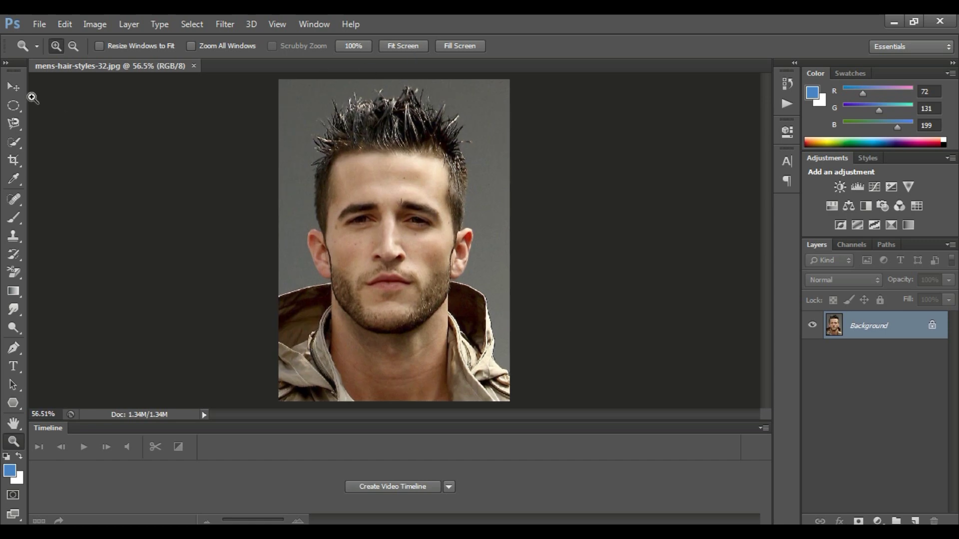
click(19, 89)
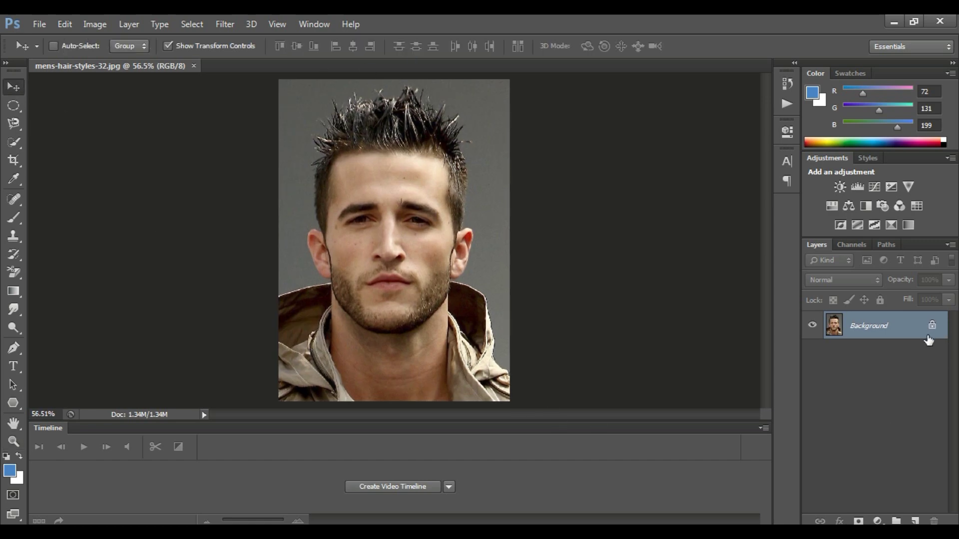
double_click(869, 339)
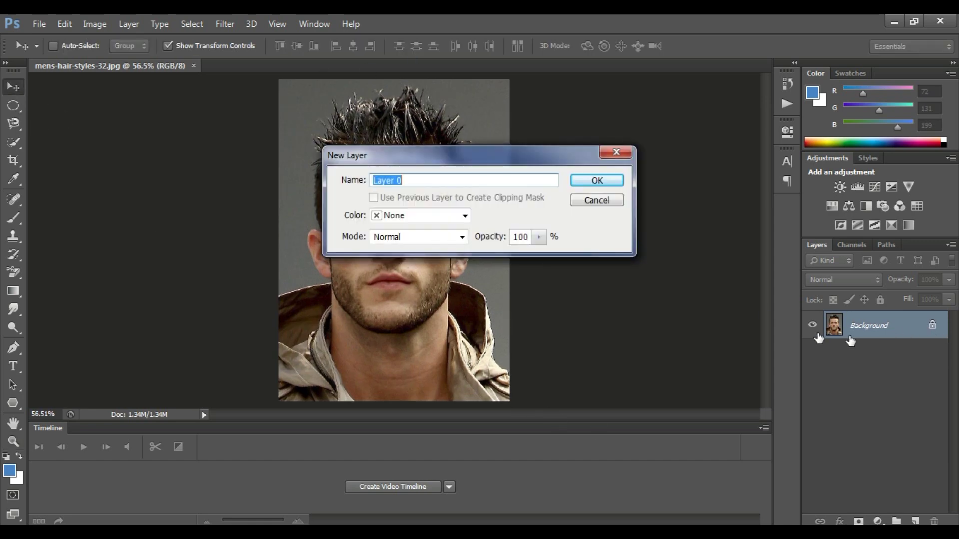
click(587, 179)
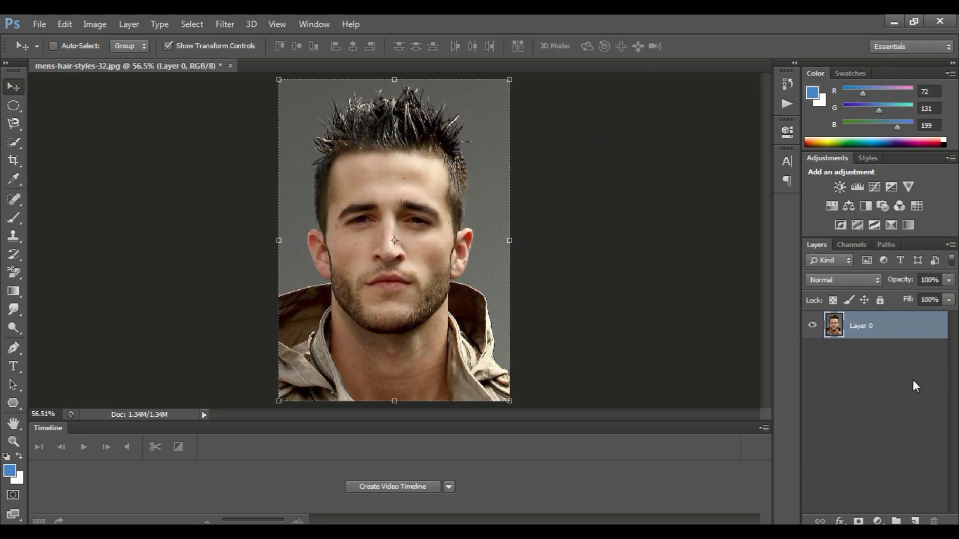
Zoom into the mouth and draw an elliptical selection centred on the lips
click(13, 441)
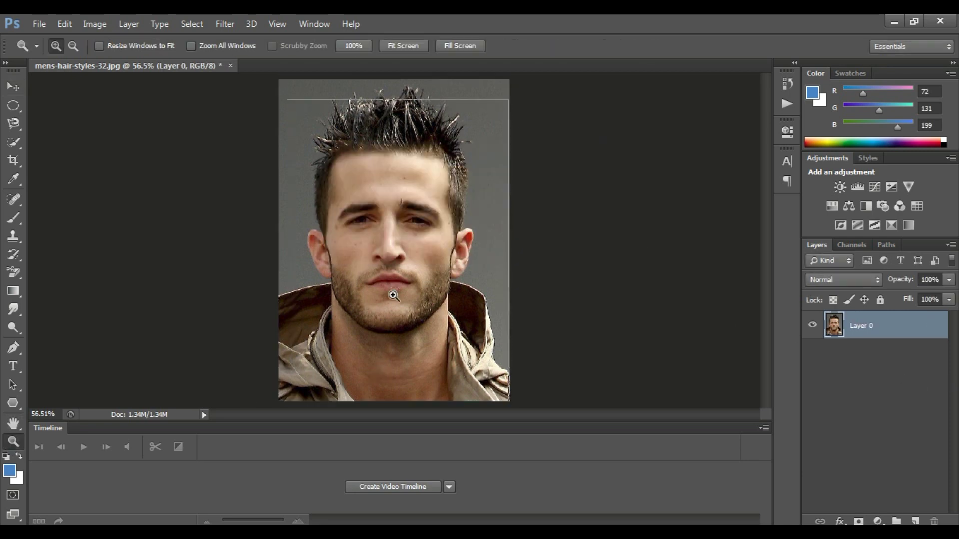
click(392, 295)
click(392, 295)
click(381, 258)
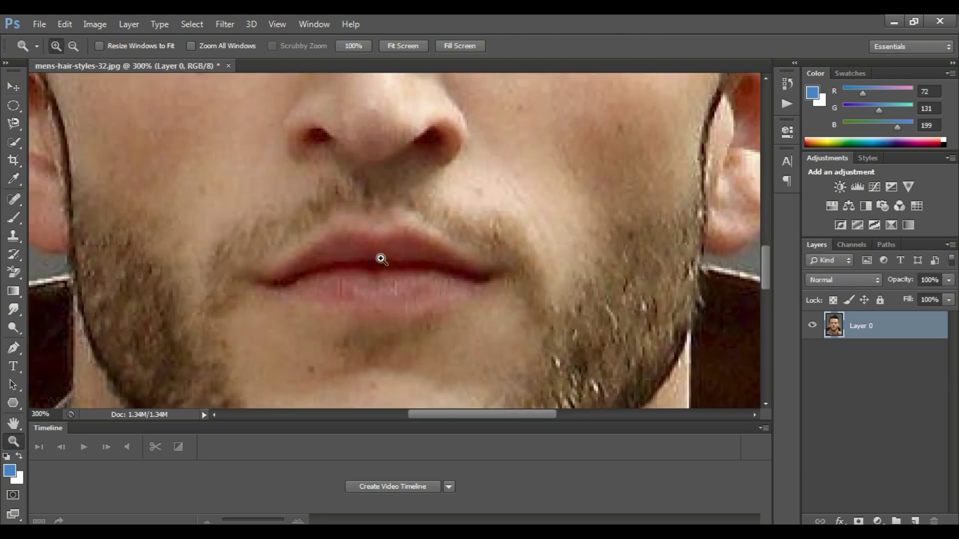
scroll(381, 258, up, 2)
scroll(380, 259, up, 1)
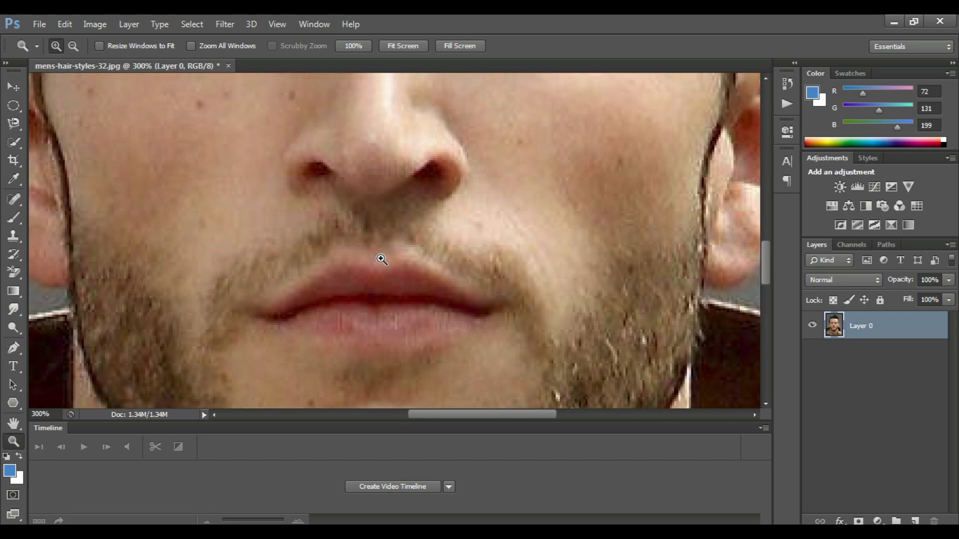
click(9, 107)
right_click(13, 106)
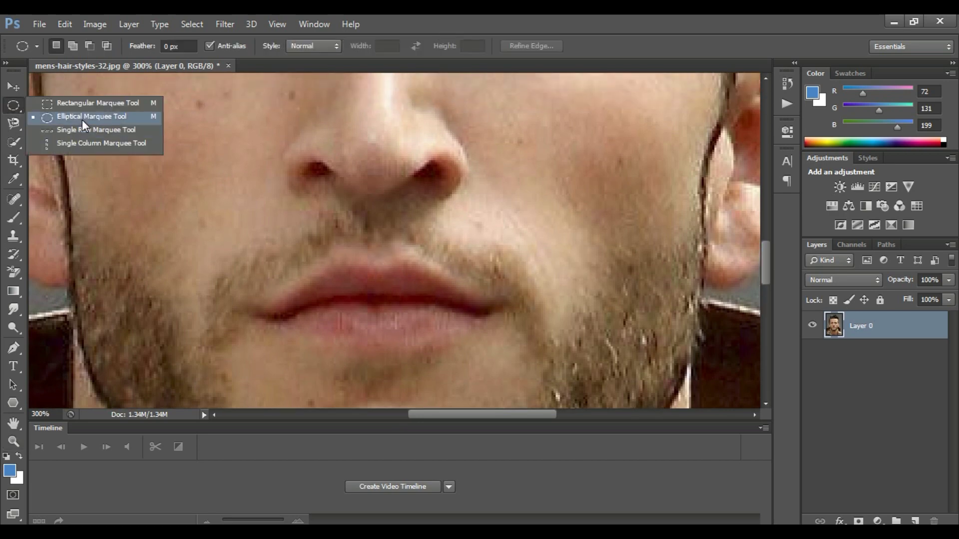
click(82, 121)
drag(211, 244, 567, 380)
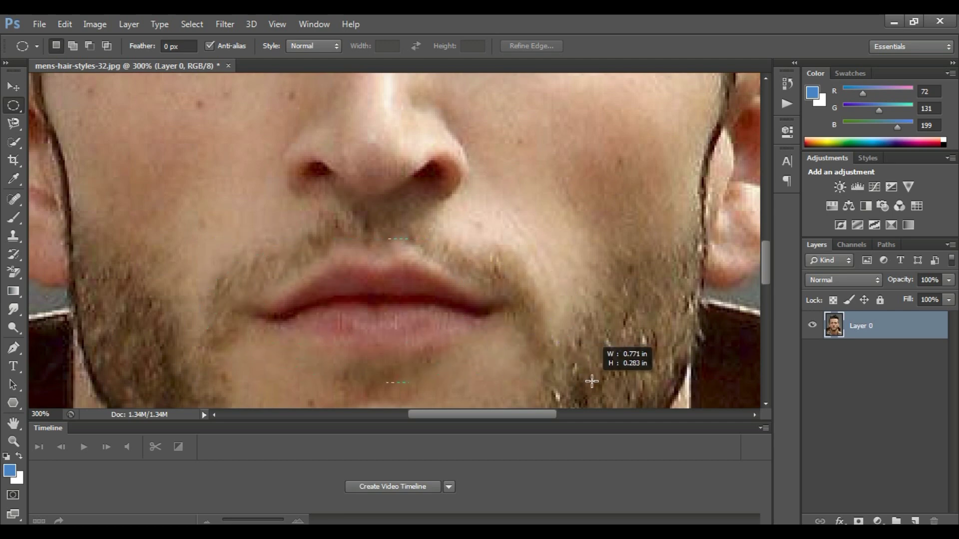
mouse_move(567, 380)
mouse_down()
mouse_move(578, 382)
mouse_move(569, 380)
mouse_up()
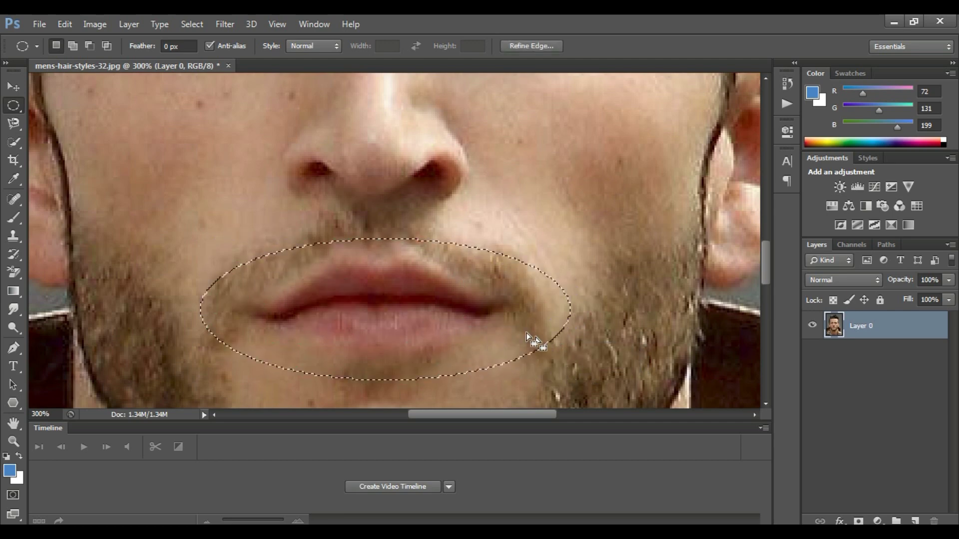
drag(498, 319, 495, 313)
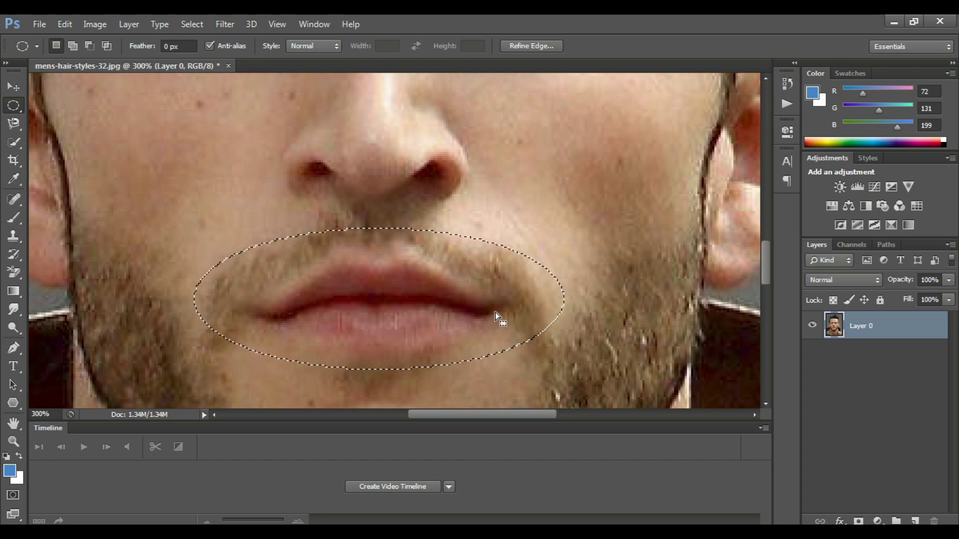
Feather the oval selection's edge by 6.7 px in Refine Edge
click(527, 46)
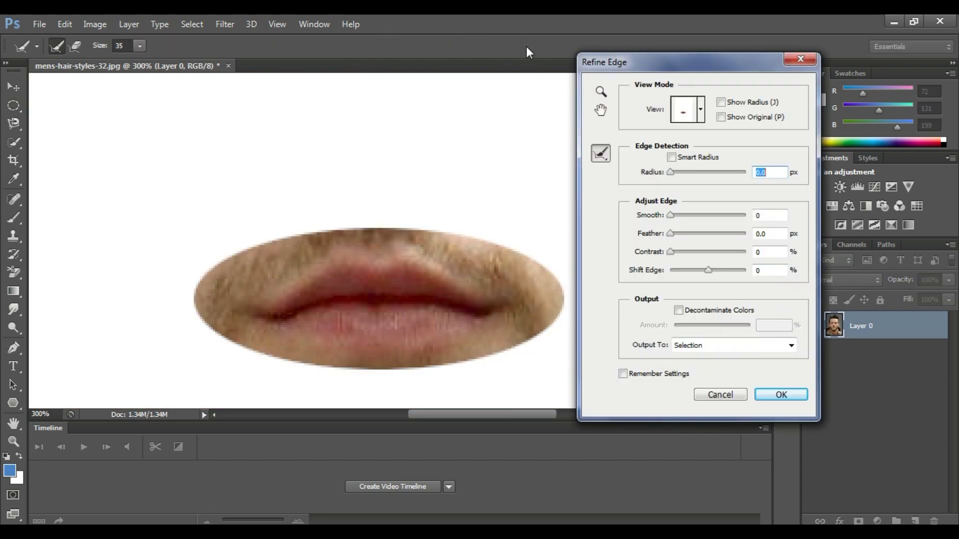
click(773, 233)
text(6.7)
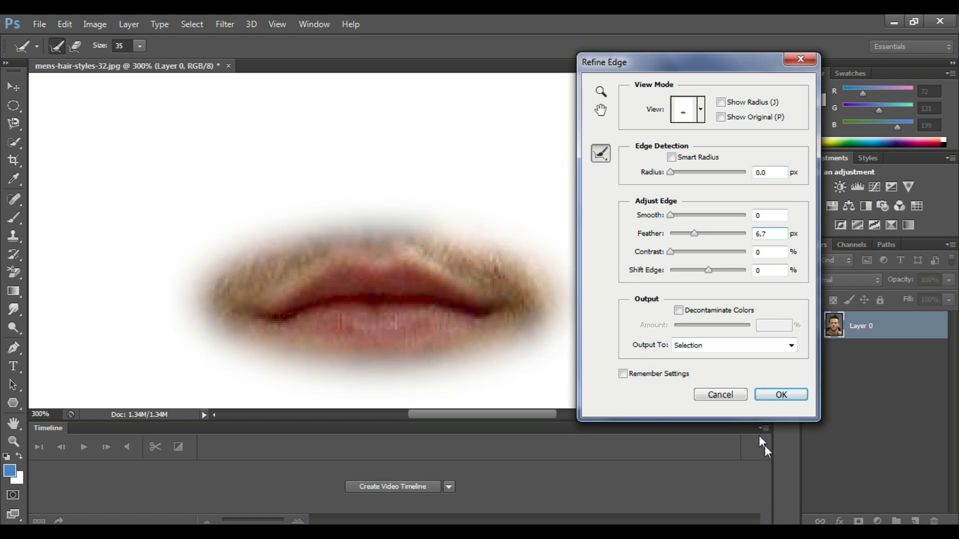
click(789, 398)
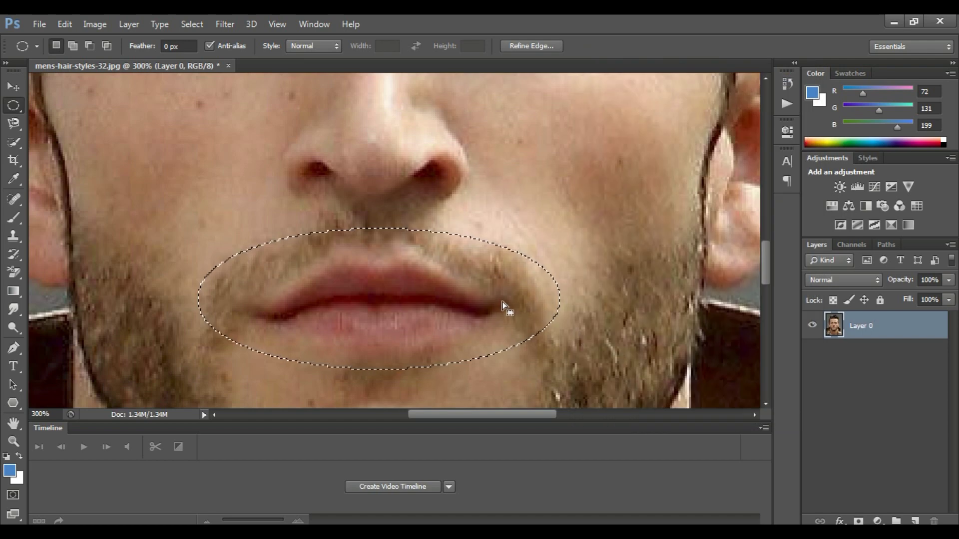
Copy the feathered lips onto a new Layer 1, toggling Layer 0's visibility to check
drag(504, 302, 510, 300)
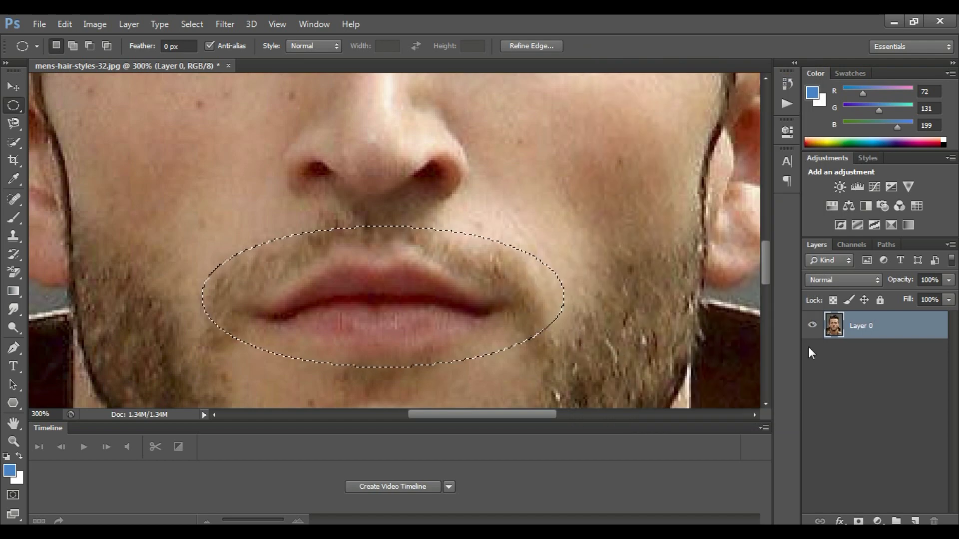
key(ctrl+j)
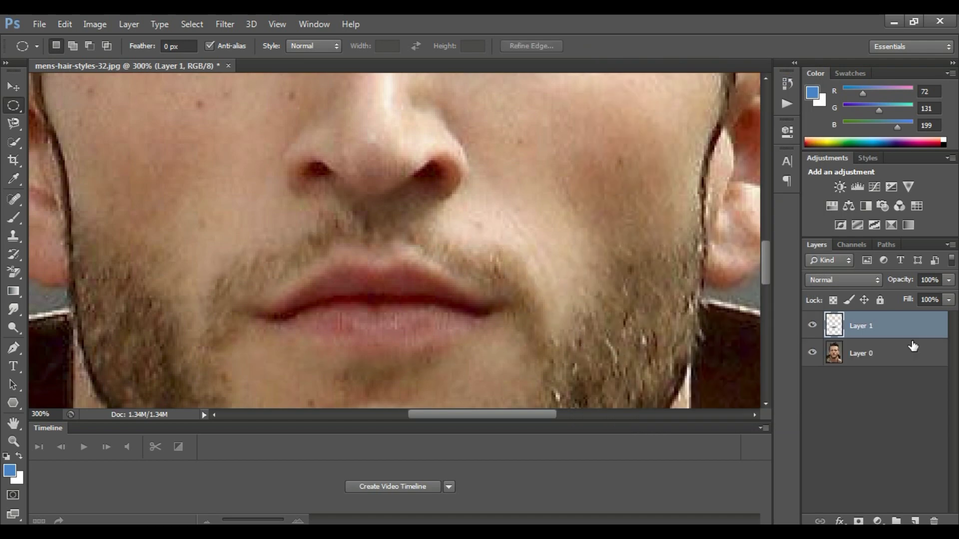
click(813, 353)
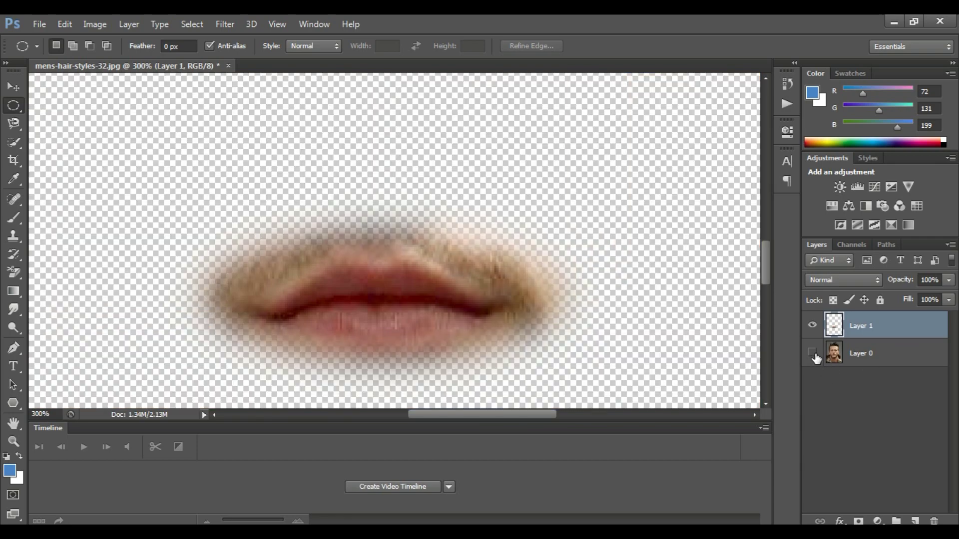
click(813, 353)
click(813, 353)
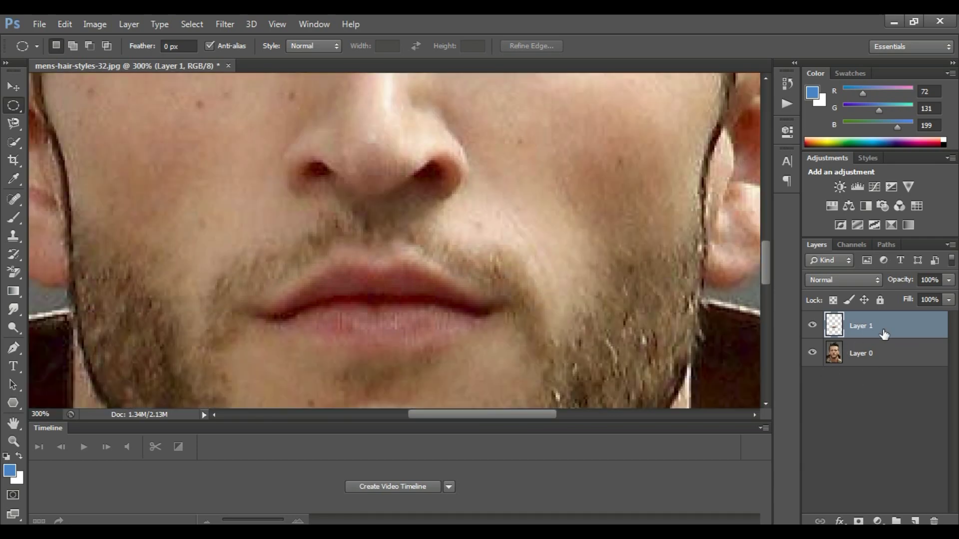
Convert Layer 1 into a Smart Object
right_click(885, 332)
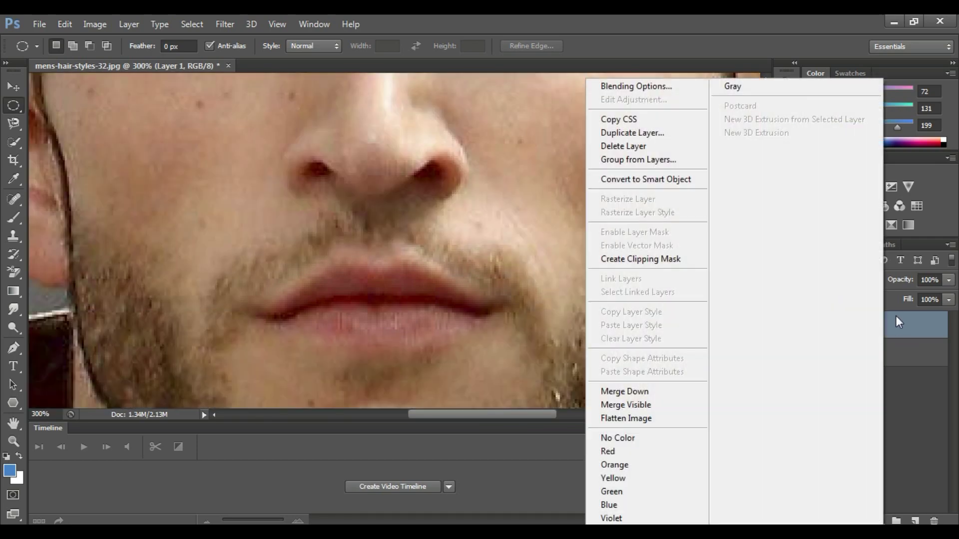
click(678, 183)
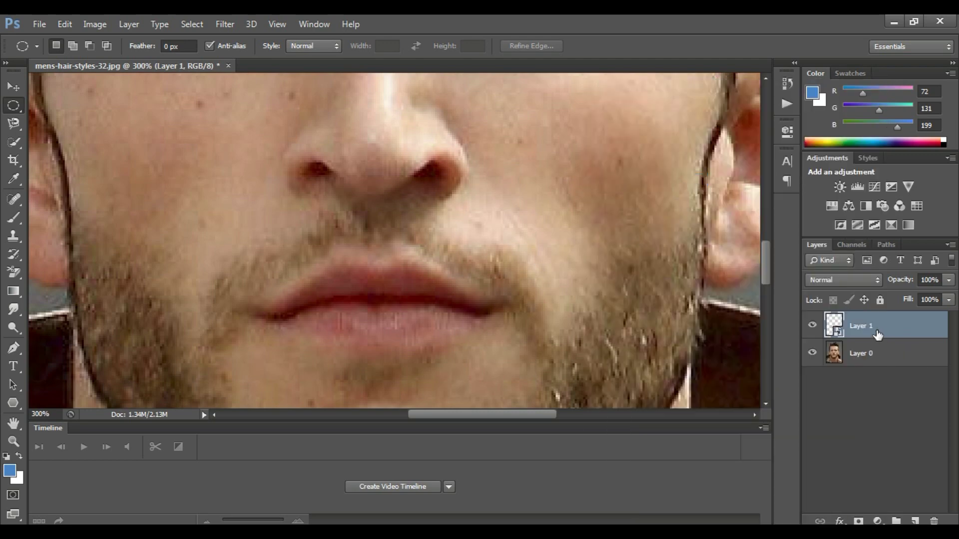
click(65, 23)
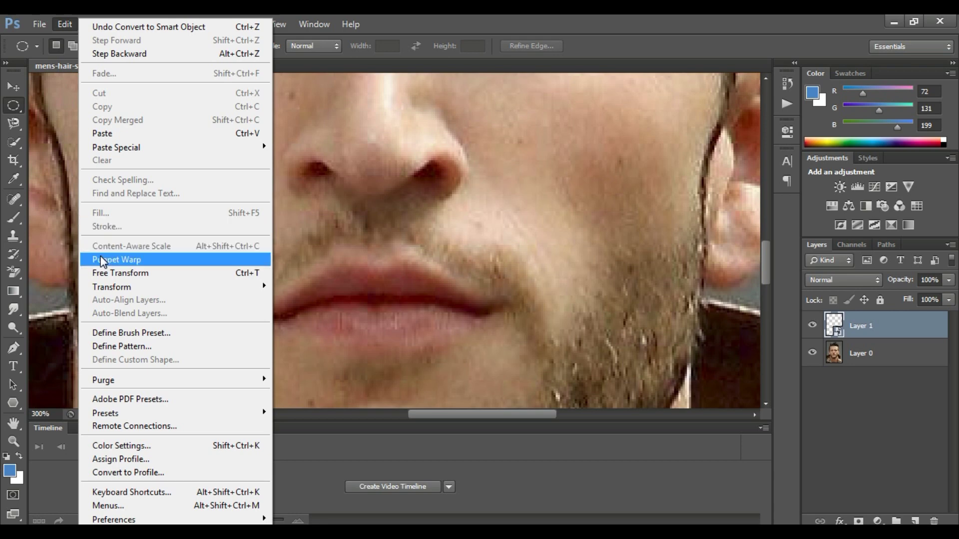
Start a Puppet Warp and pin the upper lip at centre, left and right
click(107, 259)
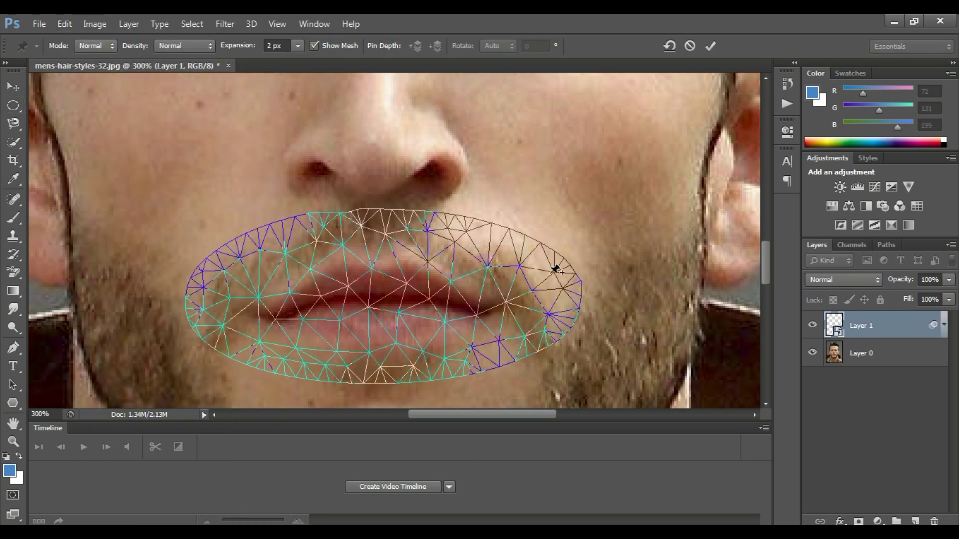
click(375, 267)
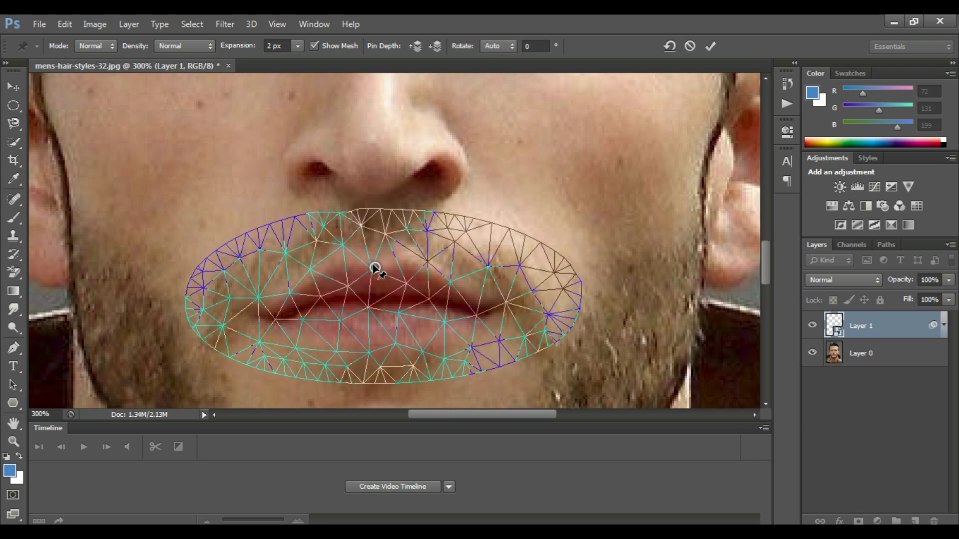
click(312, 274)
click(441, 276)
Pin both mouth corners and four points along the lower lip
click(506, 307)
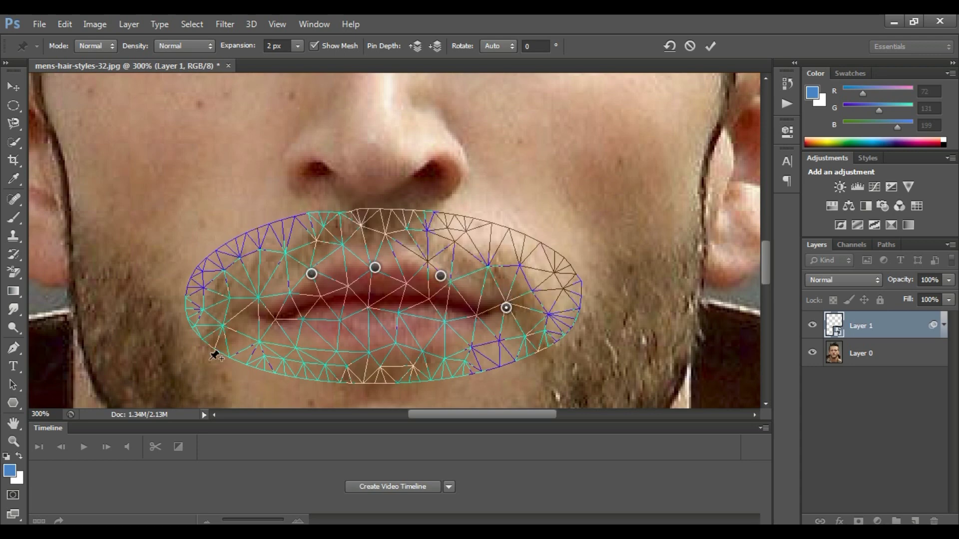
click(259, 303)
click(371, 354)
click(396, 347)
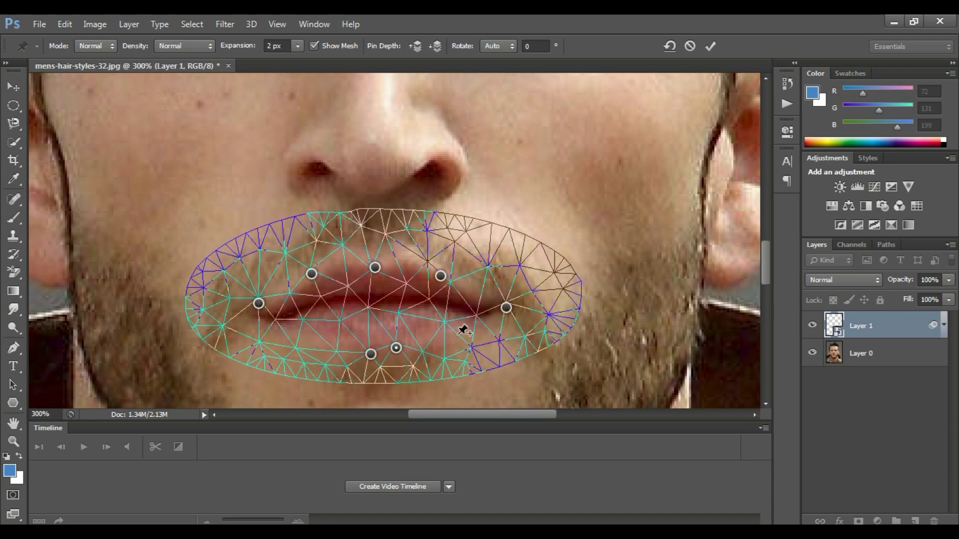
click(456, 335)
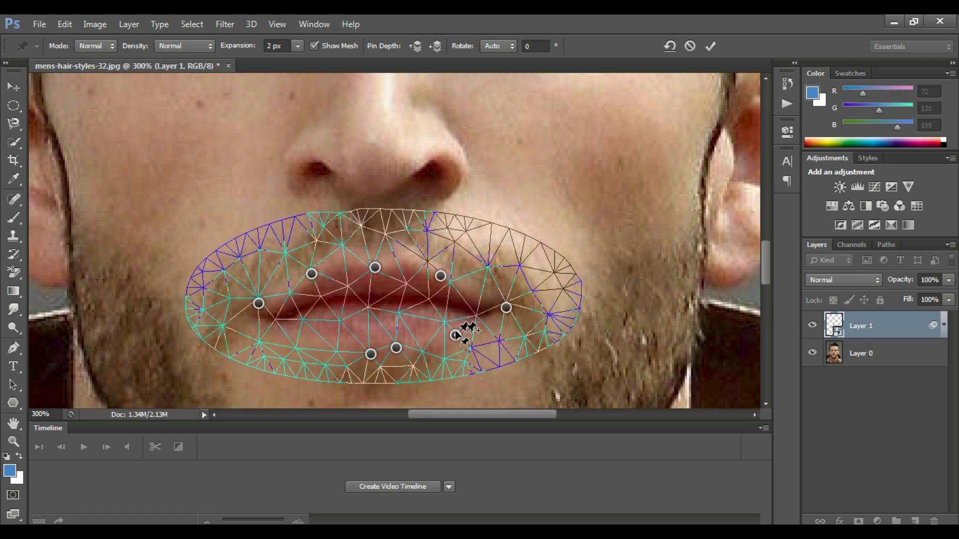
click(299, 347)
Lift both mouth corners upward and slightly nudge the centre upper-lip pin
drag(507, 308, 528, 296)
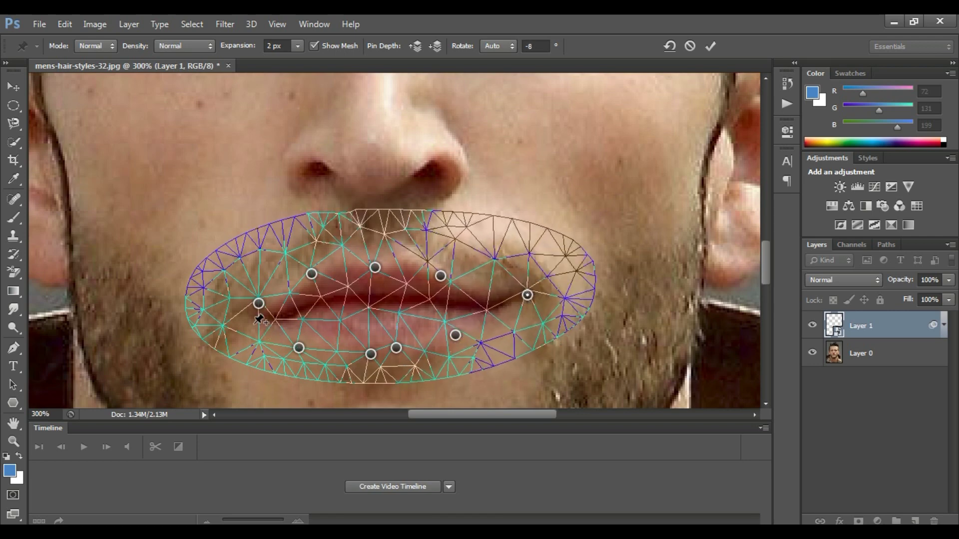
drag(257, 307, 249, 297)
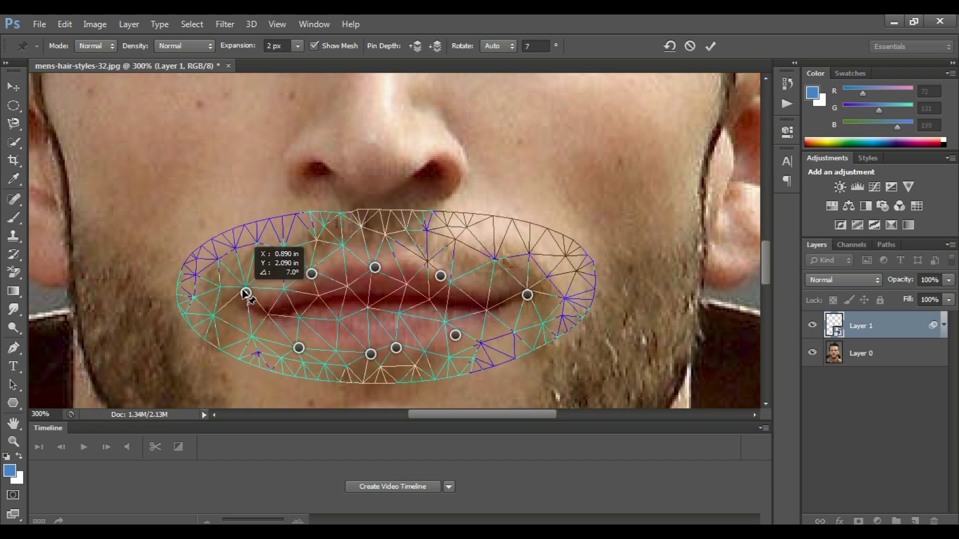
click(377, 268)
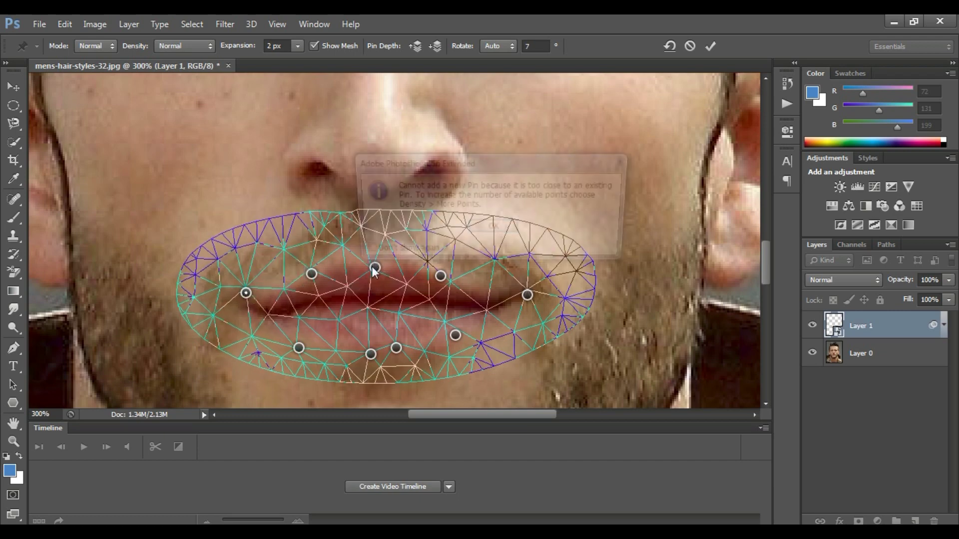
click(483, 228)
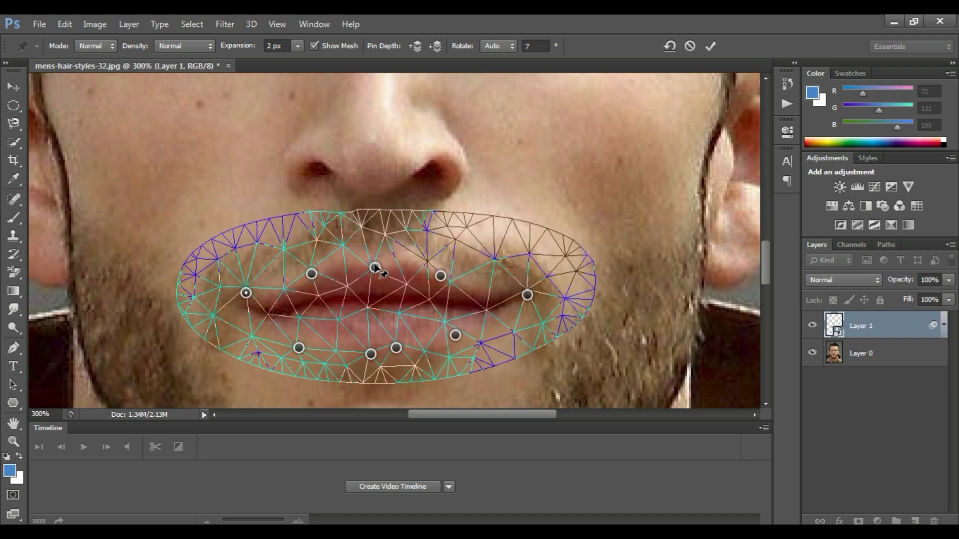
drag(377, 267, 379, 270)
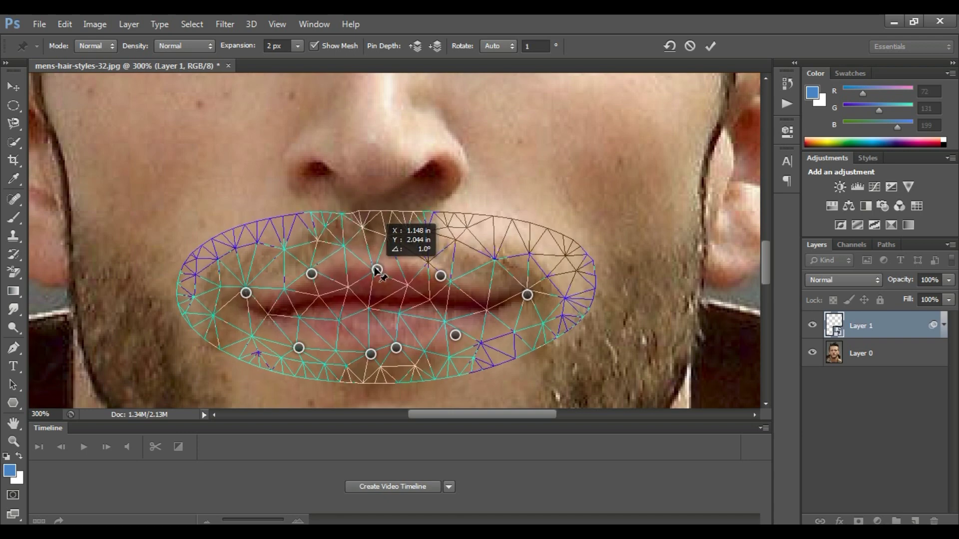
drag(378, 272, 378, 269)
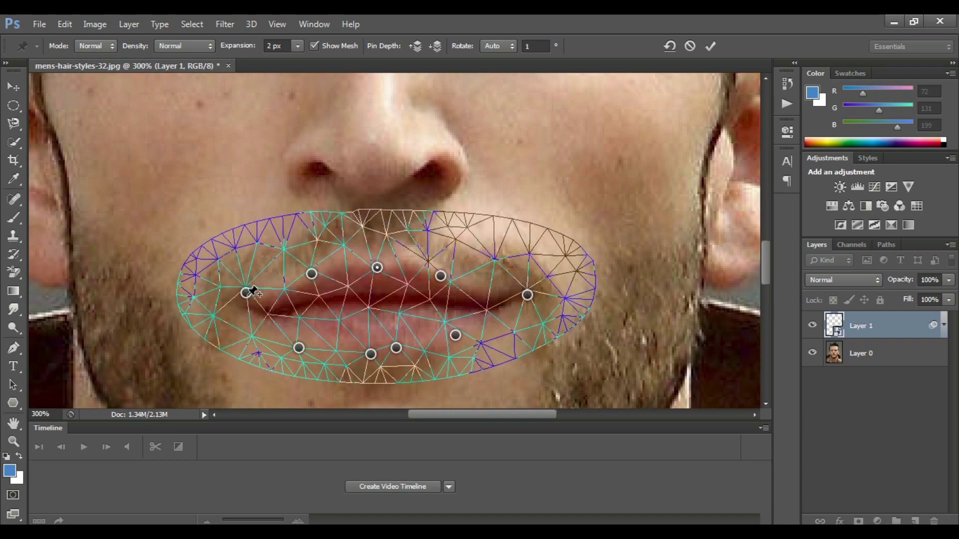
Raise the mouth corners further, rotating around the left pin, and commit the warp
click(249, 291)
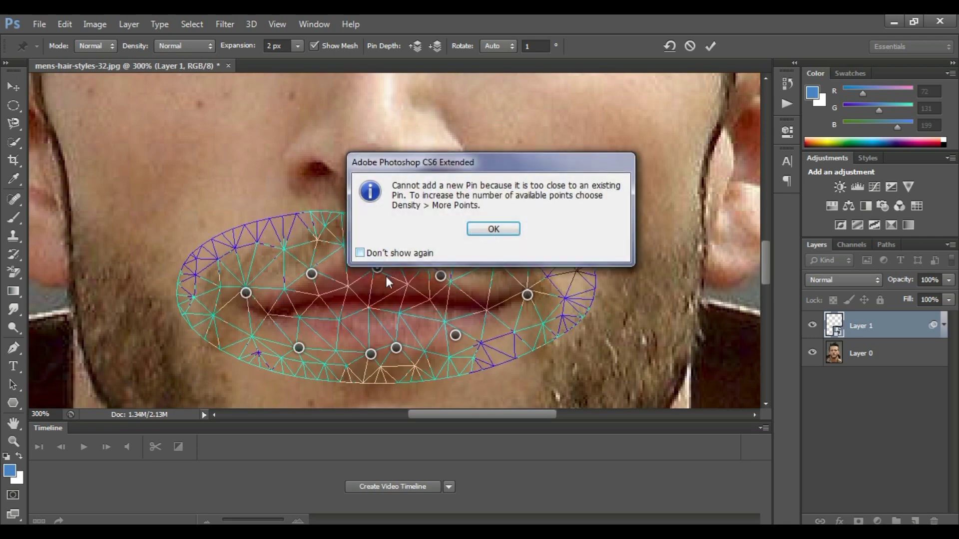
key(Return)
drag(249, 291, 247, 288)
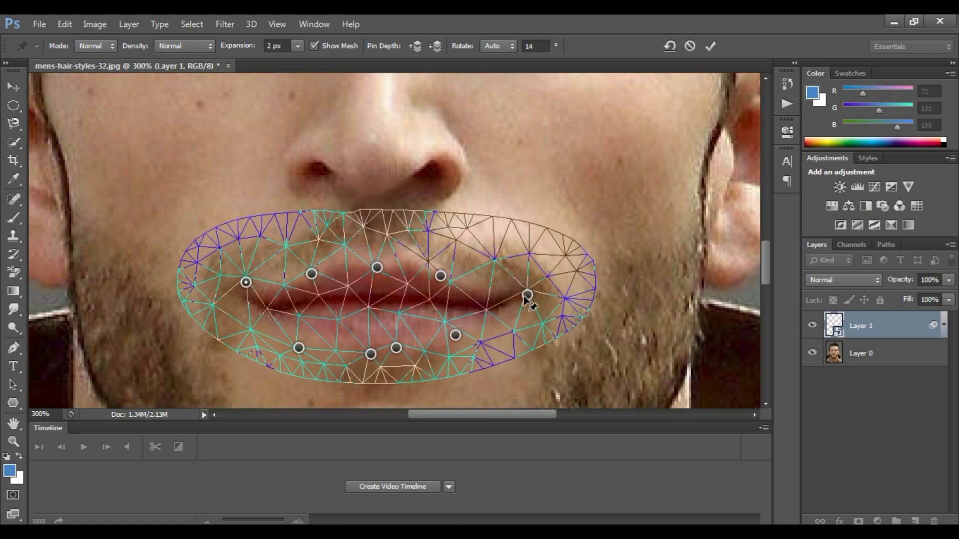
drag(523, 296, 523, 288)
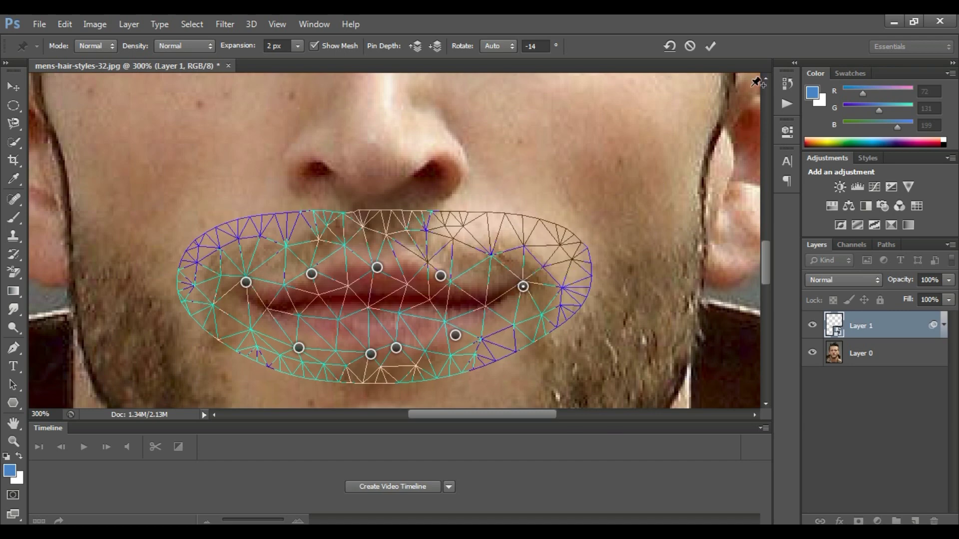
click(709, 47)
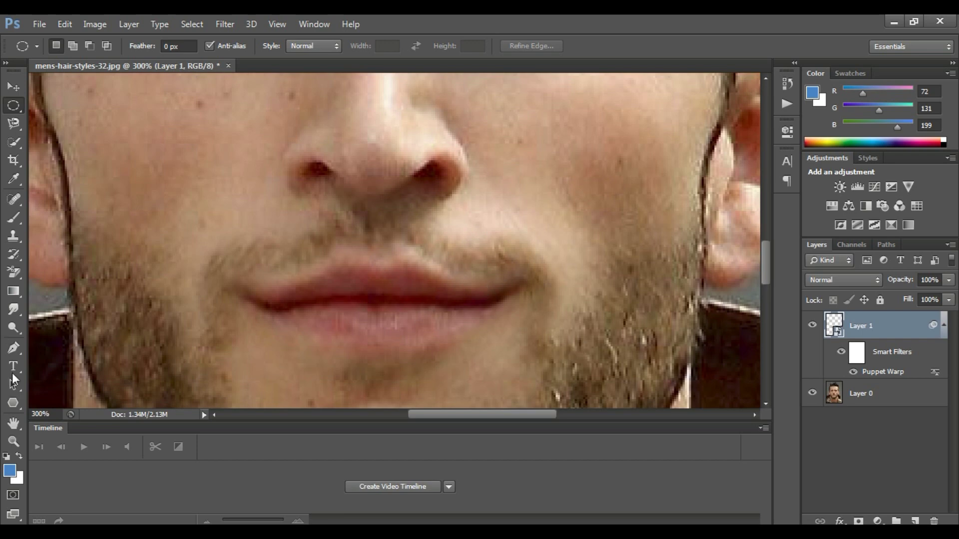
Zoom out to fit the whole warped portrait on screen at 56.5%
click(13, 441)
click(395, 45)
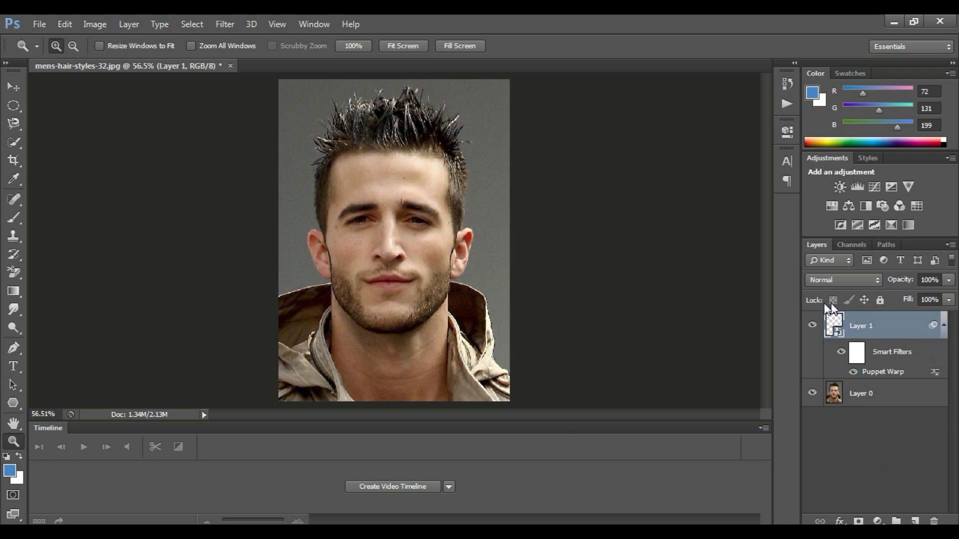
click(812, 326)
click(813, 328)
click(813, 326)
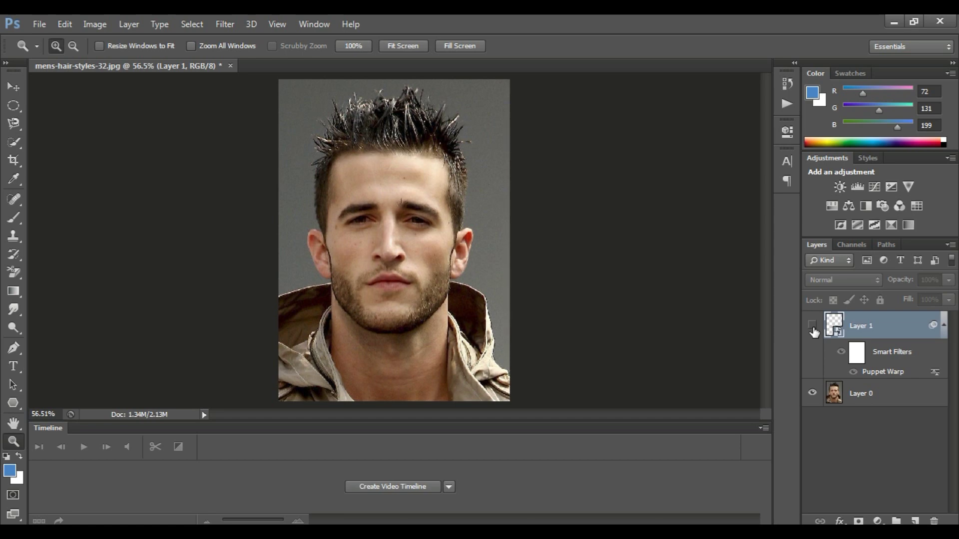
click(812, 327)
click(812, 326)
click(812, 327)
click(812, 327)
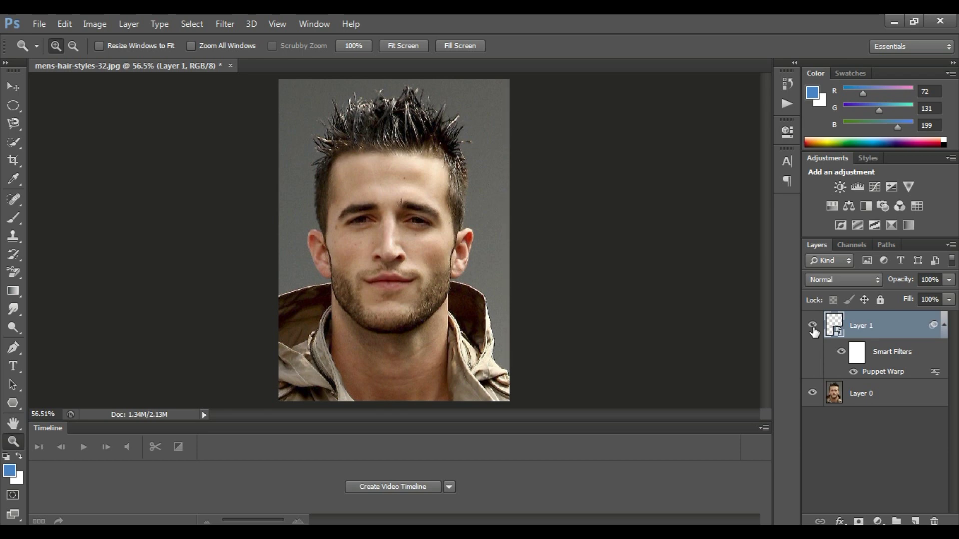
click(812, 327)
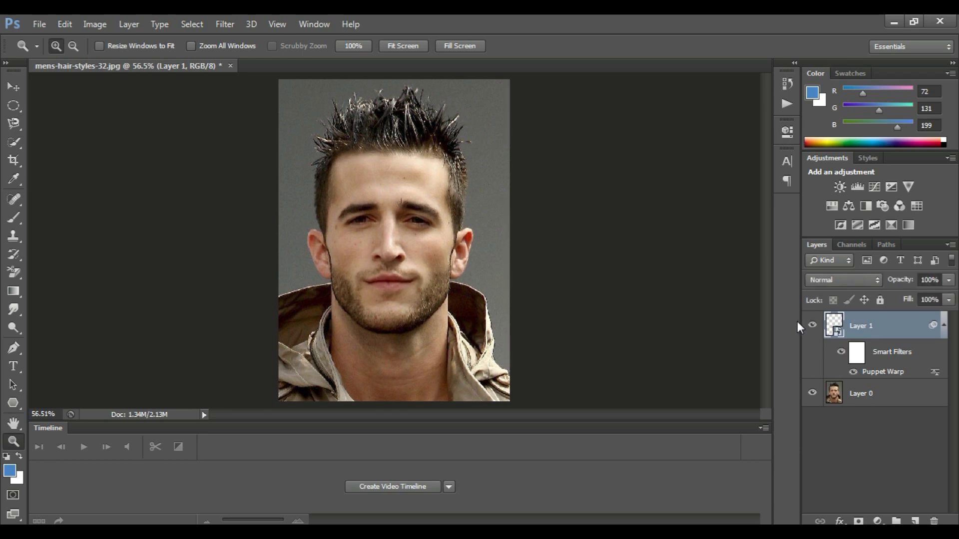